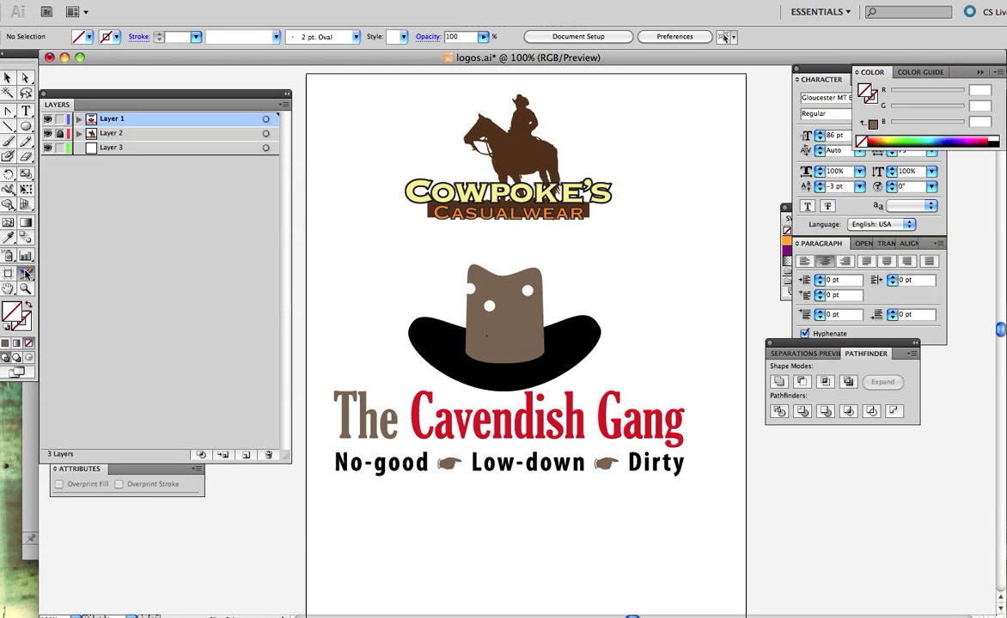
Draw a slice around the hat and The Cavendish Gang title with the Slice tool
left_click_drag(25, 270, 66, 279)
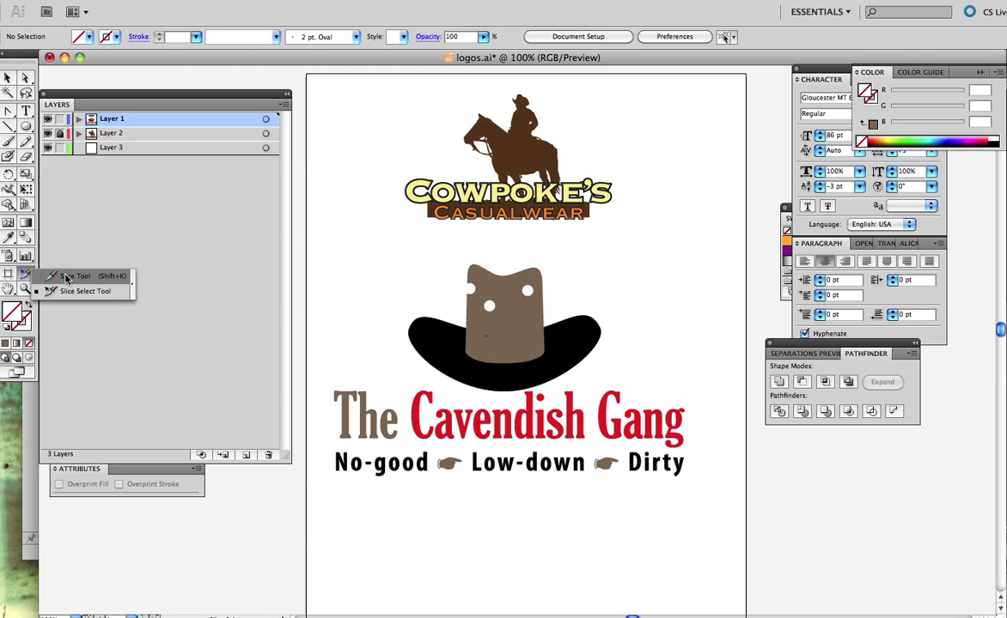
left_click_drag(67, 279, 66, 279)
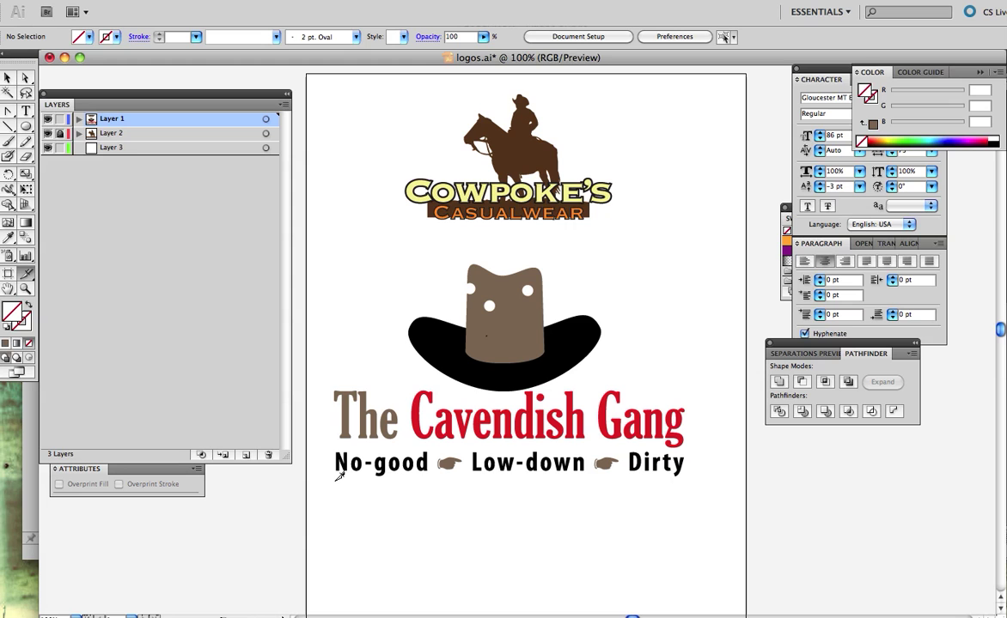
left_click_drag(336, 479, 692, 257)
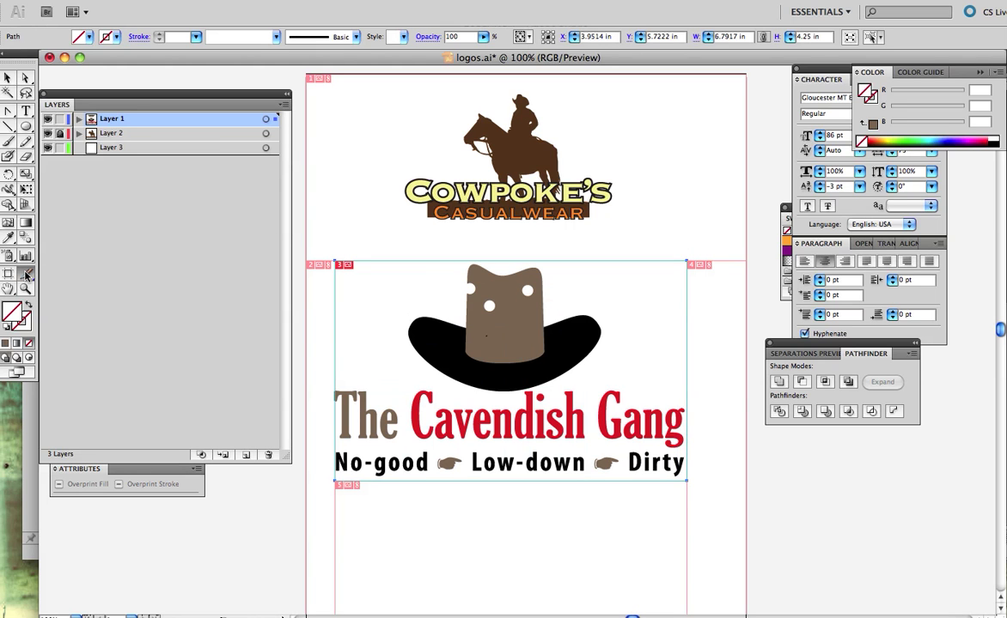
Tighten the slice: nudge its left edge left and raise its bottom edge under the tagline
left_click_drag(27, 275, 49, 286)
left_click_drag(334, 436, 330, 436)
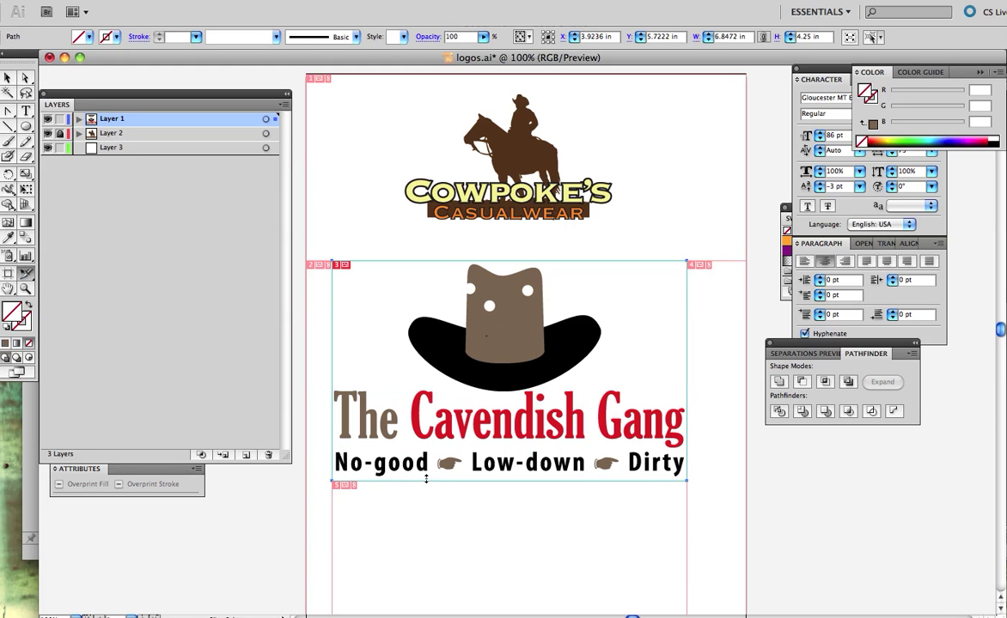
left_click_drag(426, 480, 426, 477)
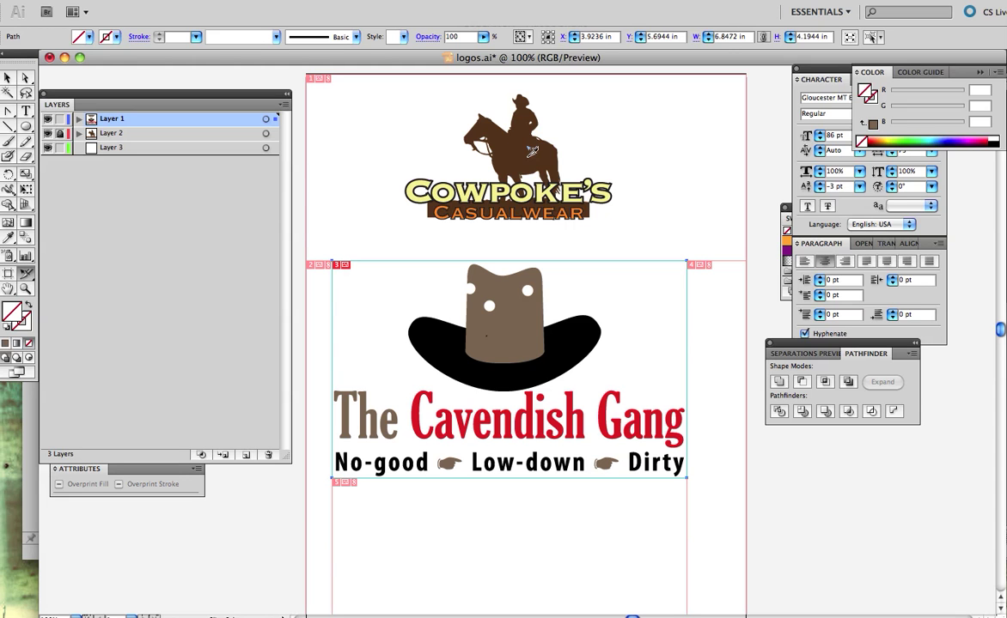
left_click(487, 138)
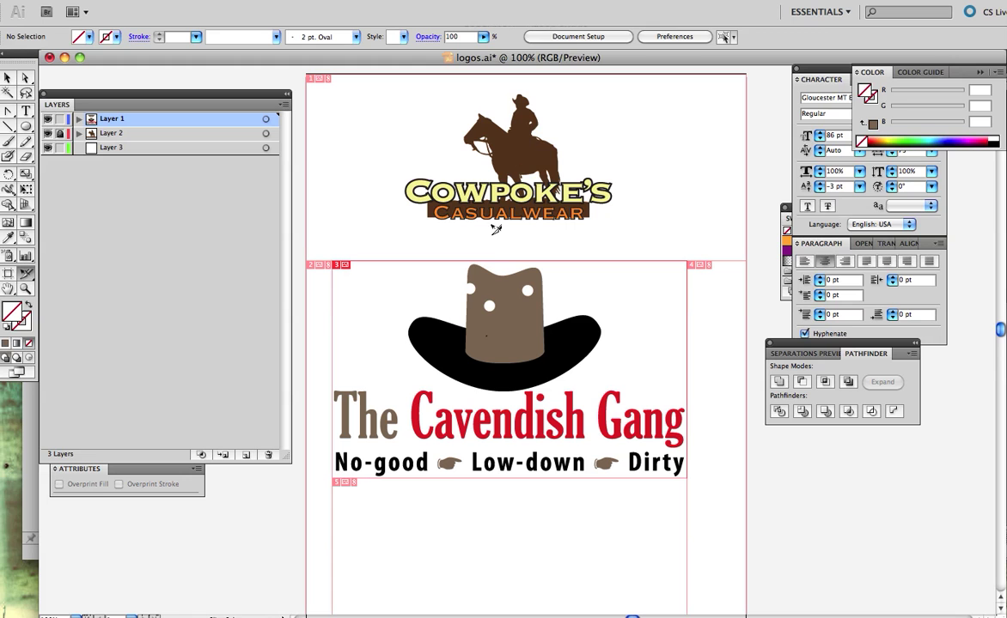
left_click(443, 285)
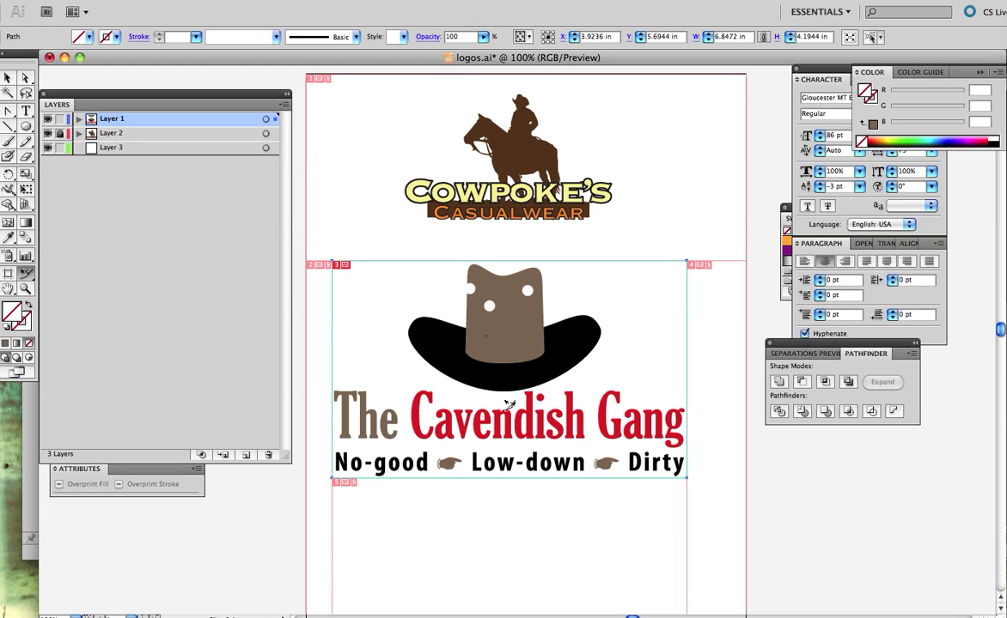
Open Save for Web & Devices and select the hat slice in the preview
left_click(109, 2)
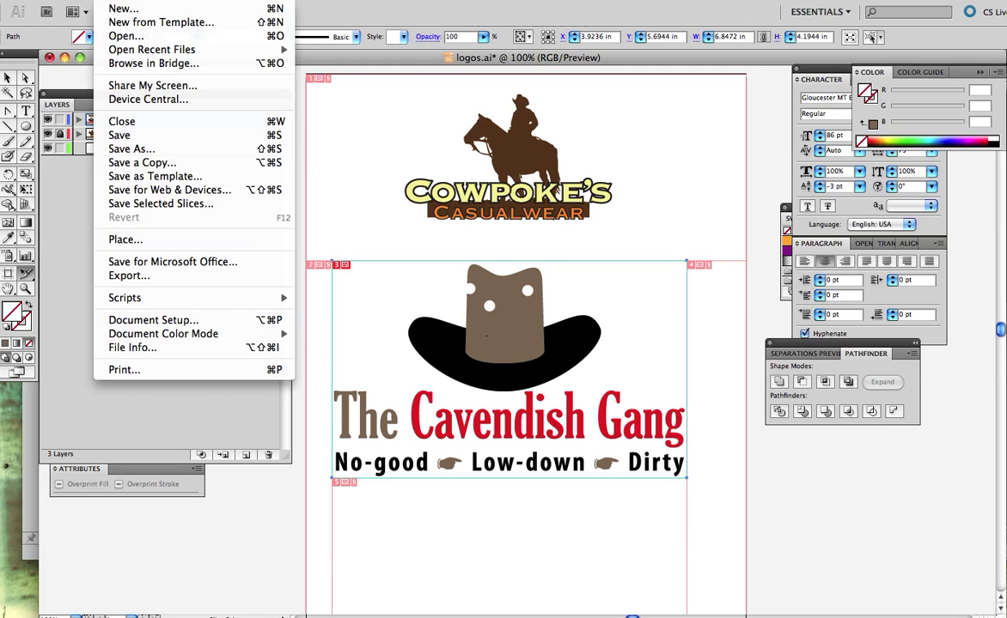
left_click(121, 190)
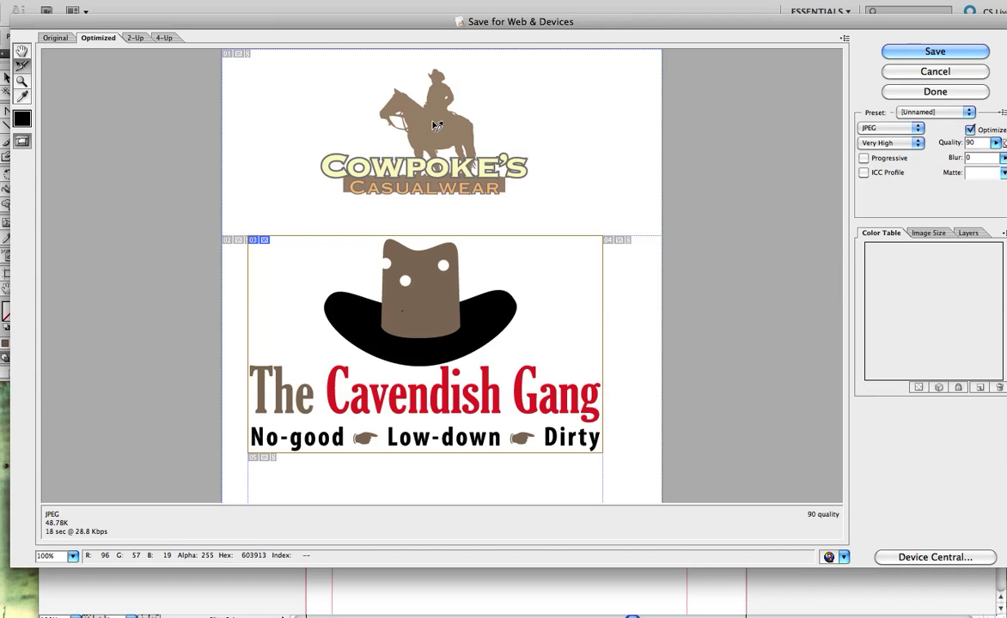
left_click(416, 284)
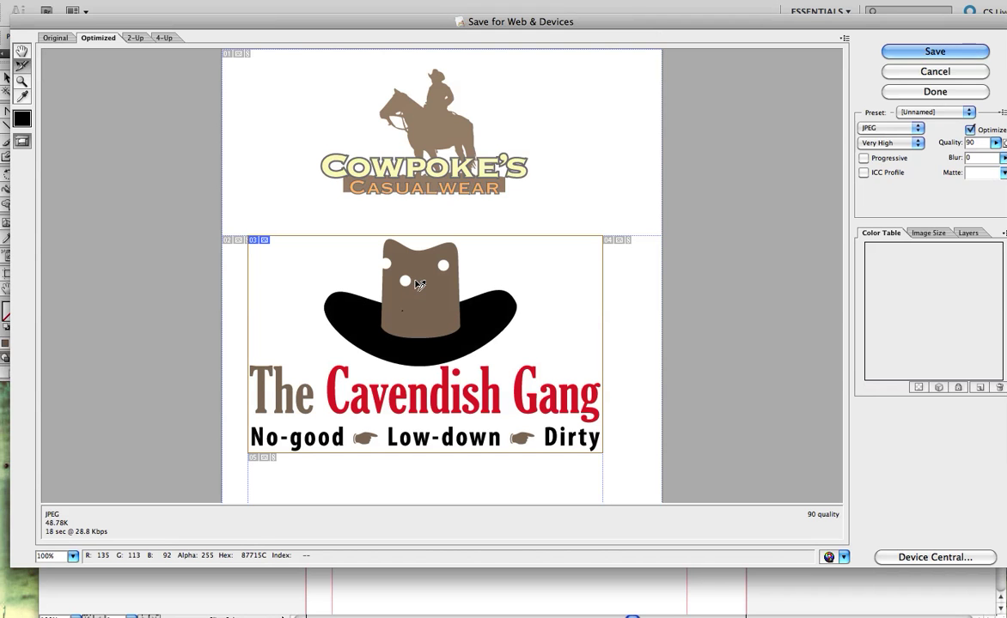
Rename the hat slice to cavendishLogo, keep its background None, and confirm
double_click(264, 244)
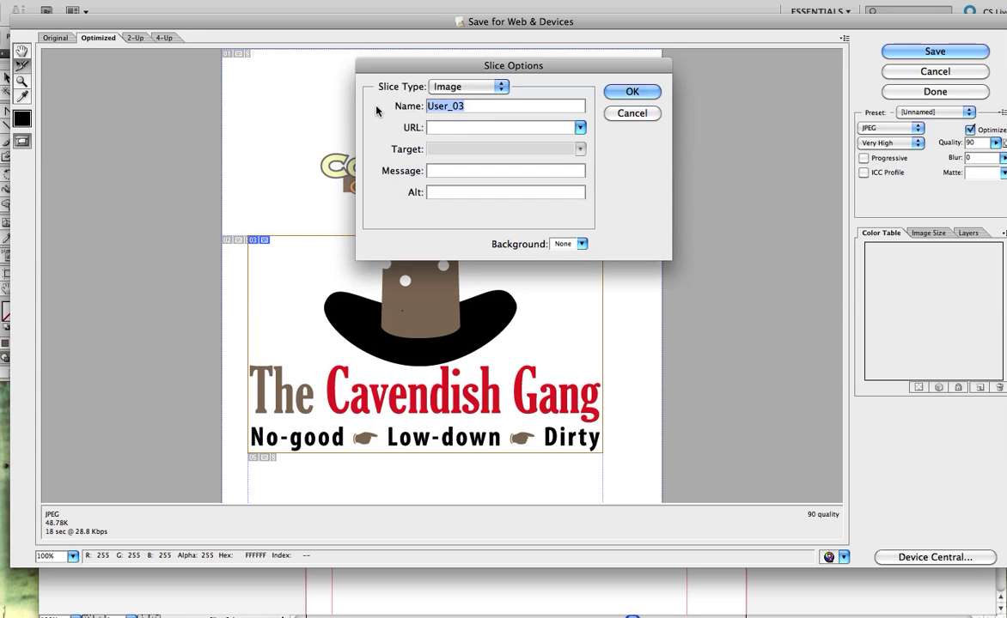
type("cav")
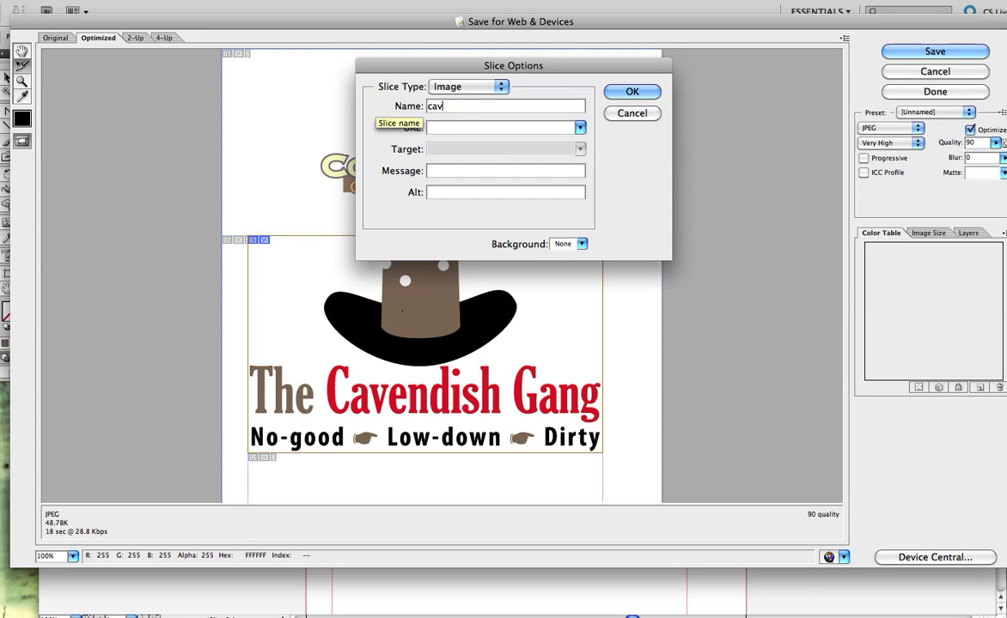
type("endishLO")
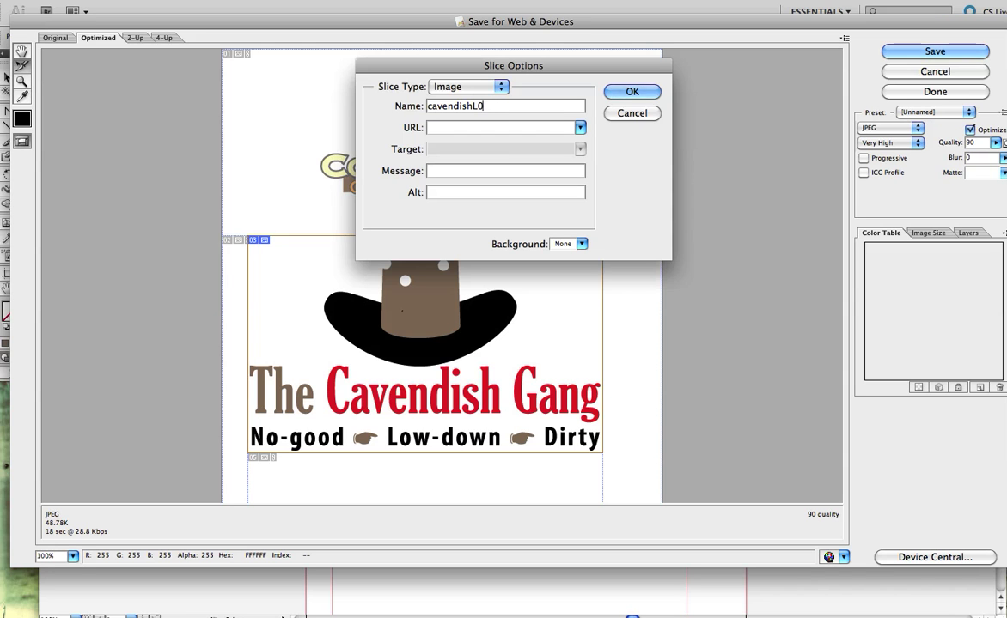
key("BackSpace")
type("ogo")
left_click(581, 245)
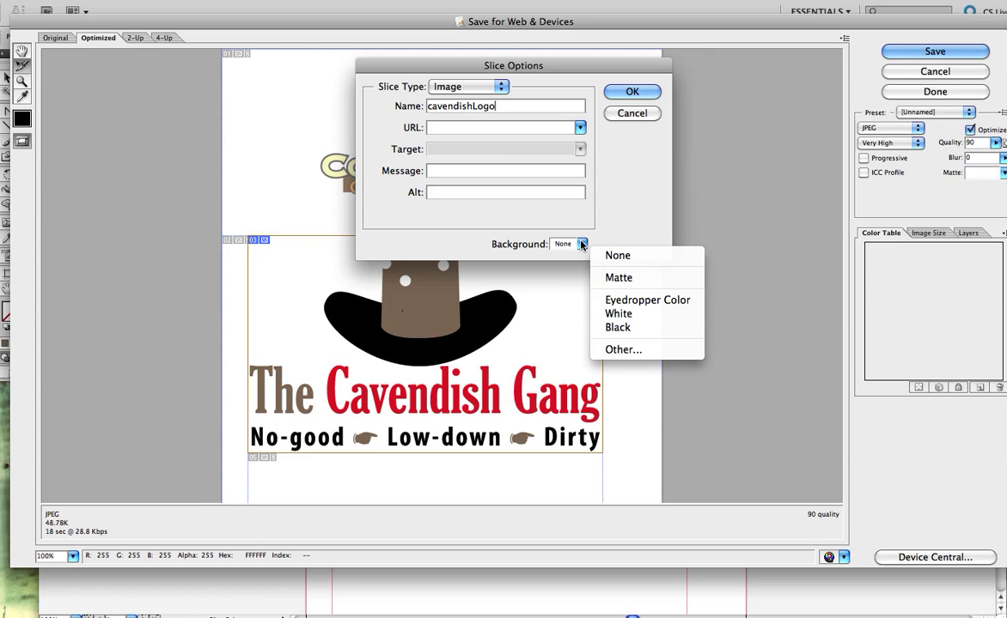
left_click(581, 244)
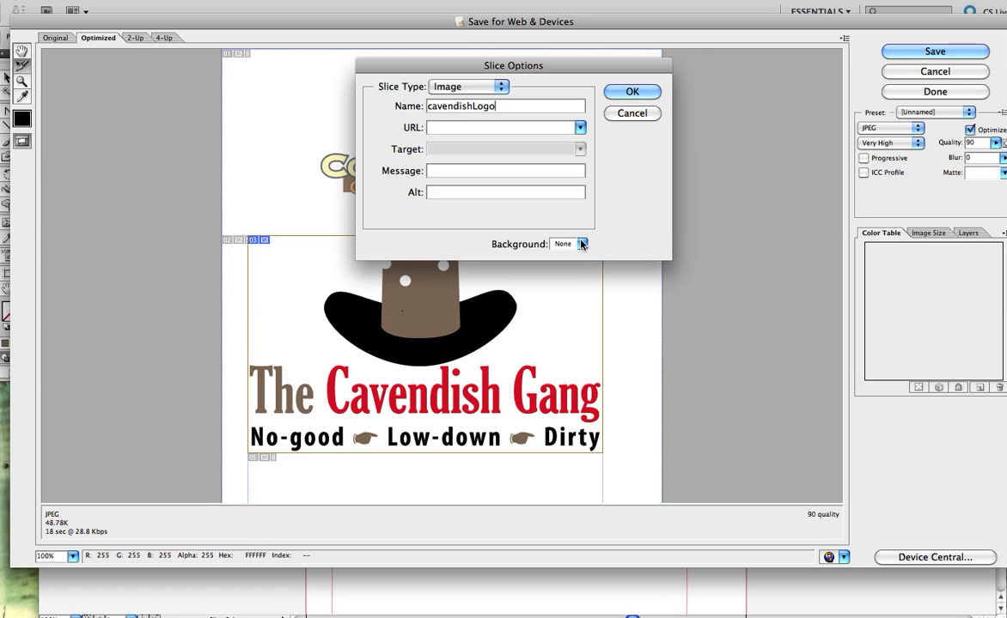
left_click(632, 93)
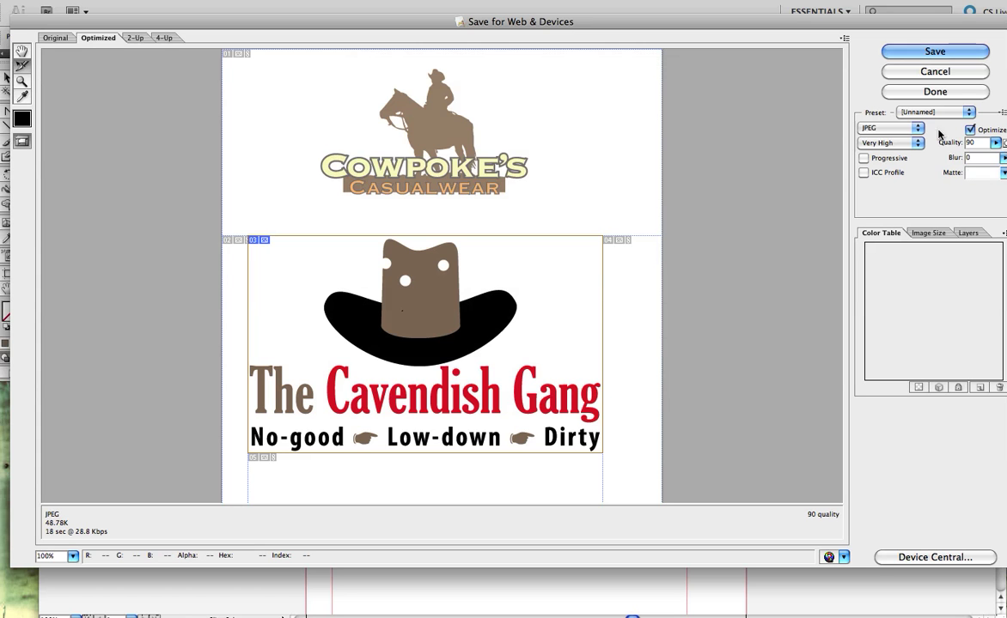
Switch the cavendishLogo slice's export format from JPEG to transparent GIF
left_click(902, 128)
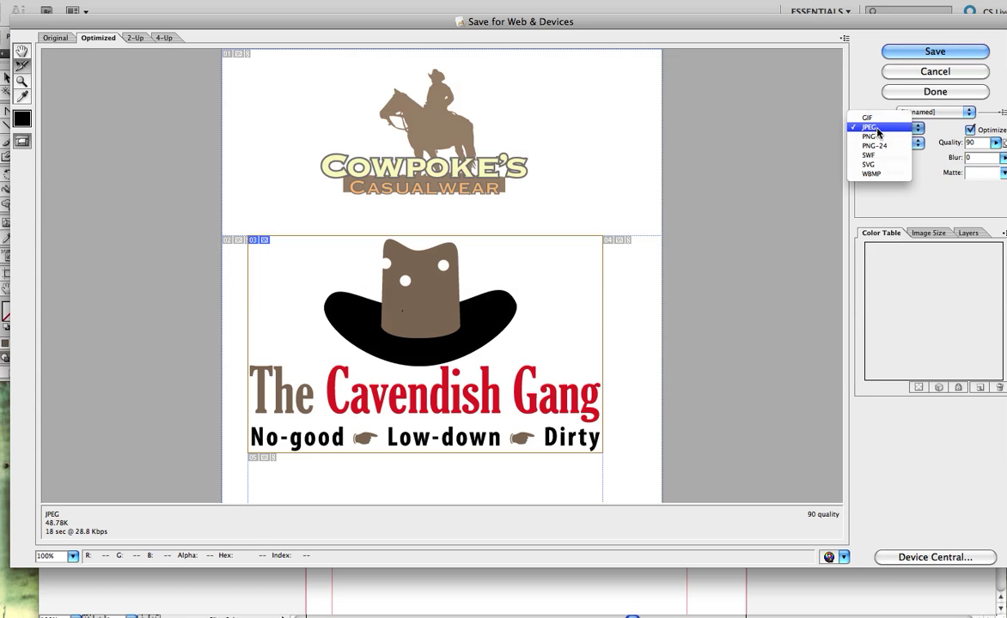
left_click(872, 117)
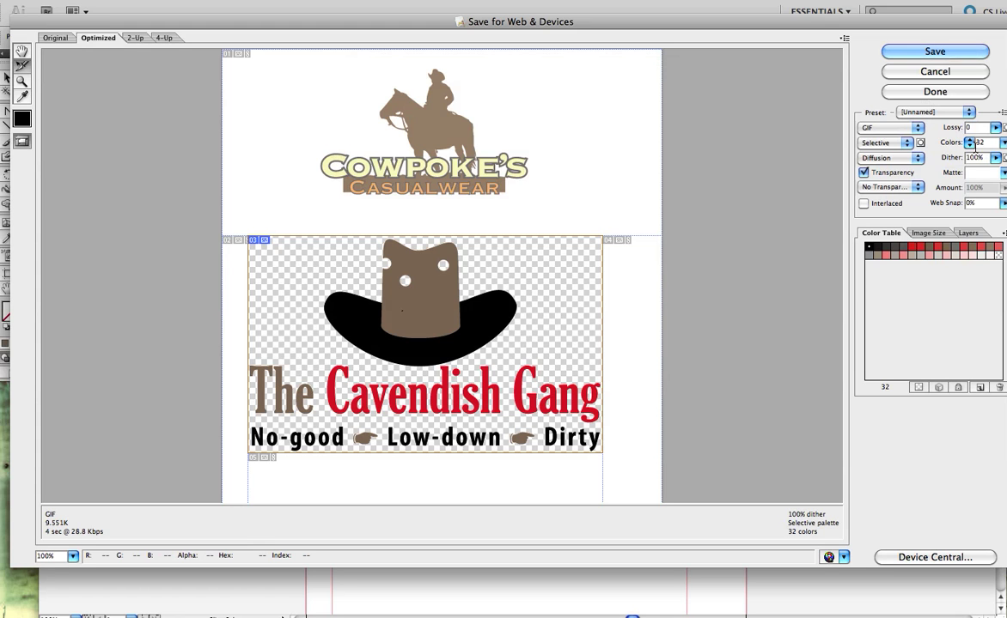
Leave the matte unset and zoom the preview in on the hat brim's edge
left_click(1003, 173)
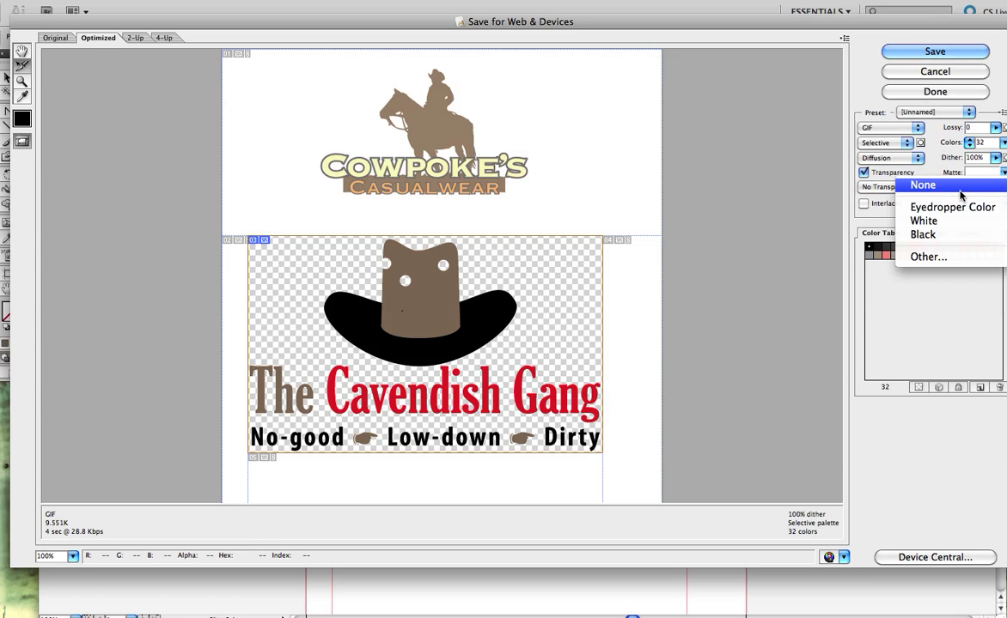
left_click(691, 249)
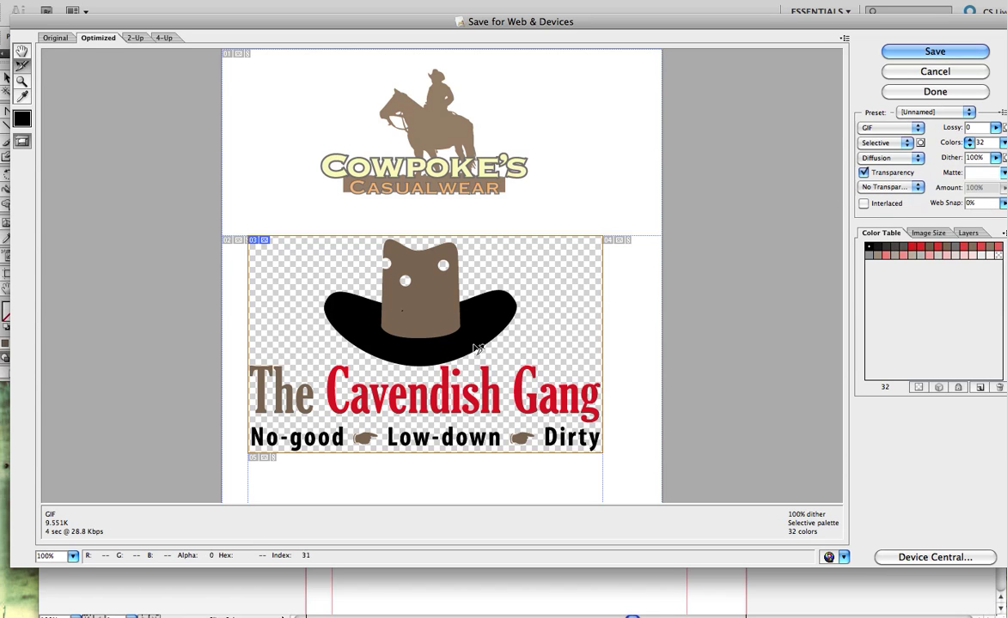
left_click(371, 292)
key("super+space")
left_click_drag(371, 292, 400, 317)
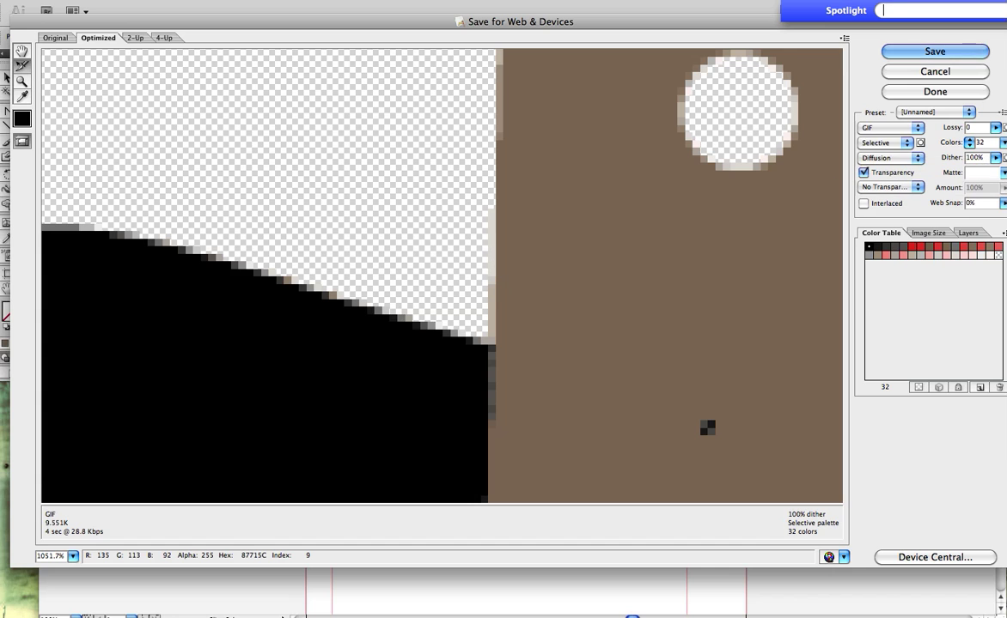
Set the GIF matte to None, then change it to White
left_click(1003, 173)
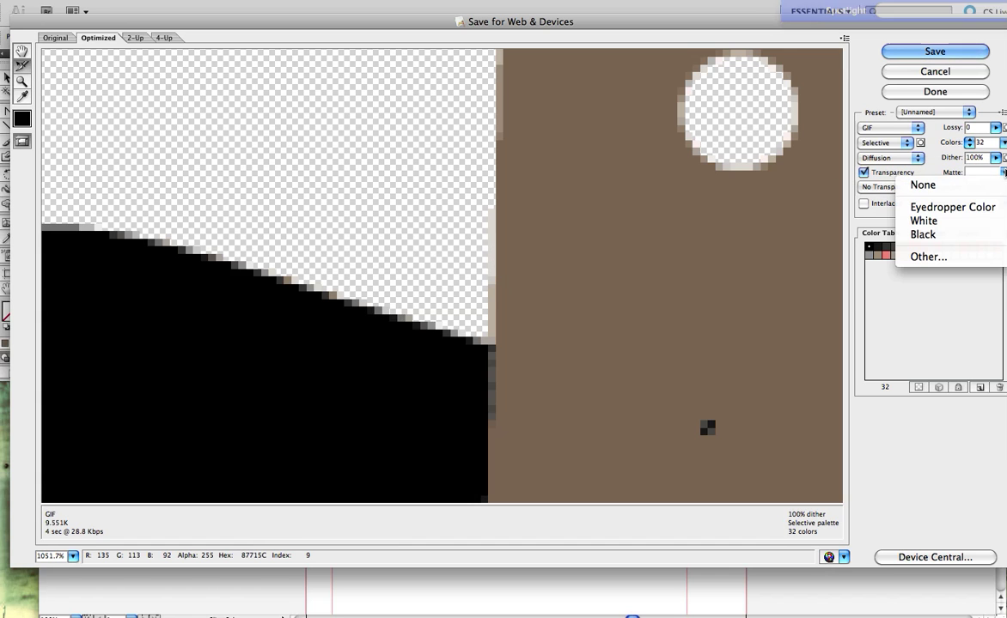
left_click(925, 186)
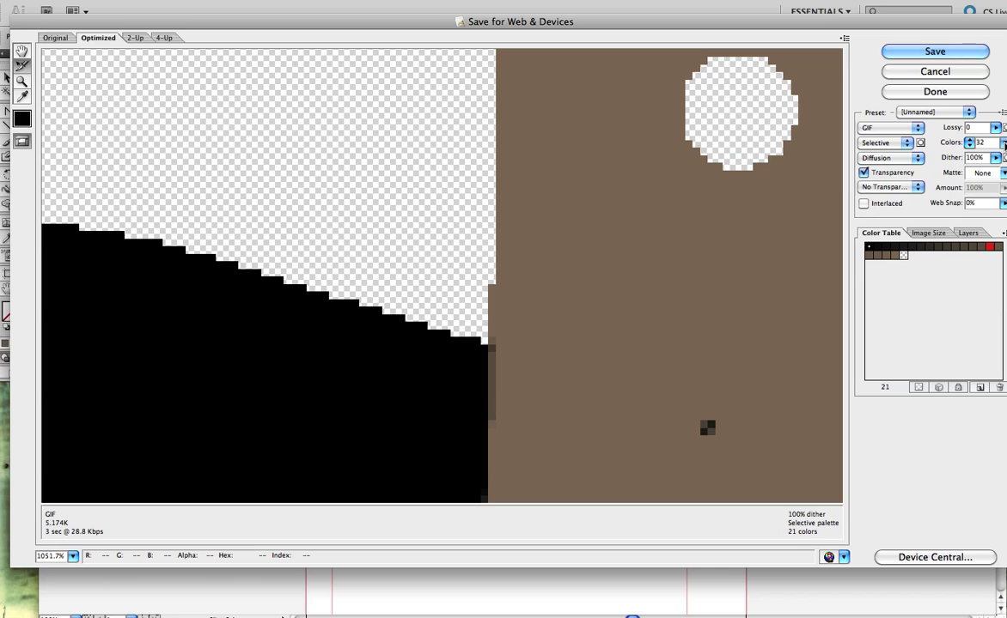
left_click(1003, 173)
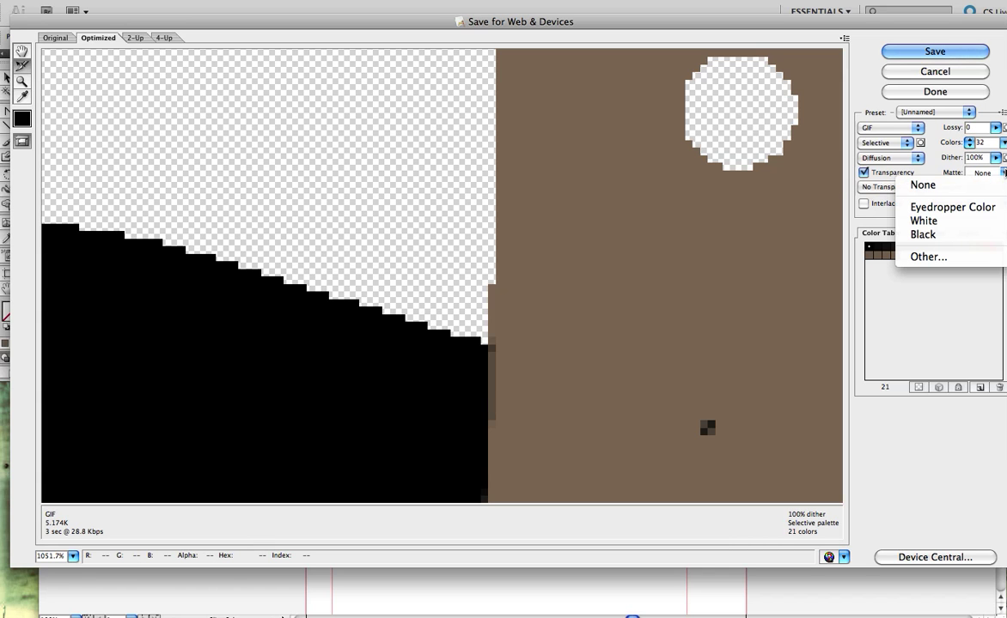
left_click(924, 222)
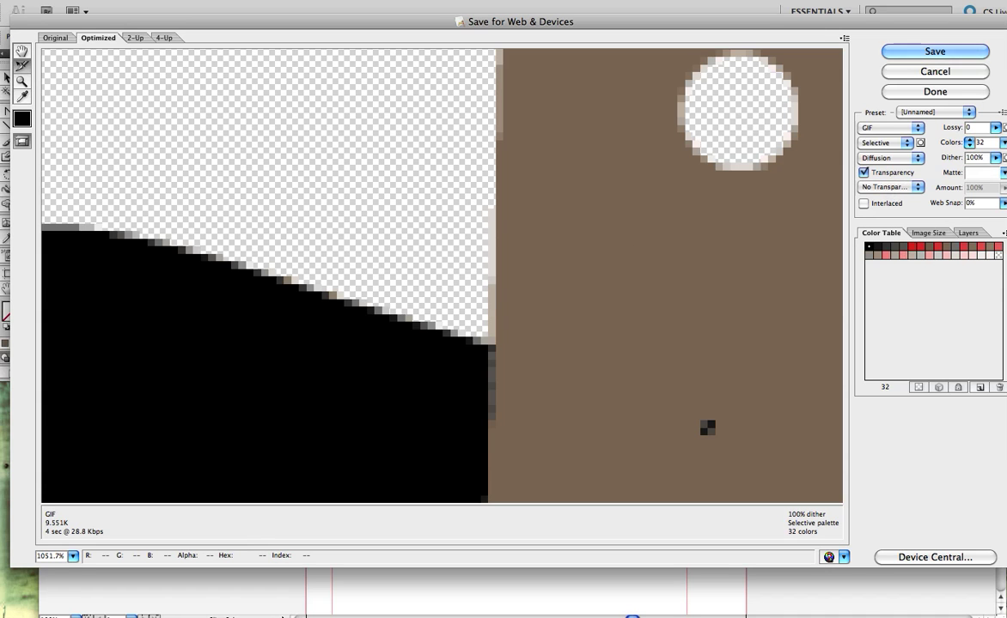
Give the GIF a custom dark green (092D10) matte colour
left_click(980, 172)
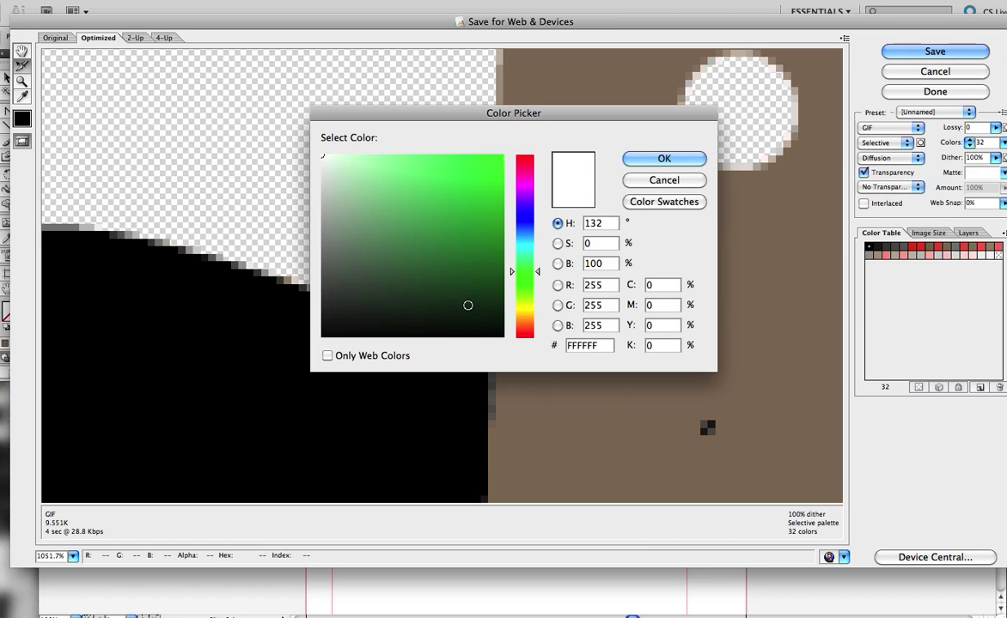
left_click(467, 304)
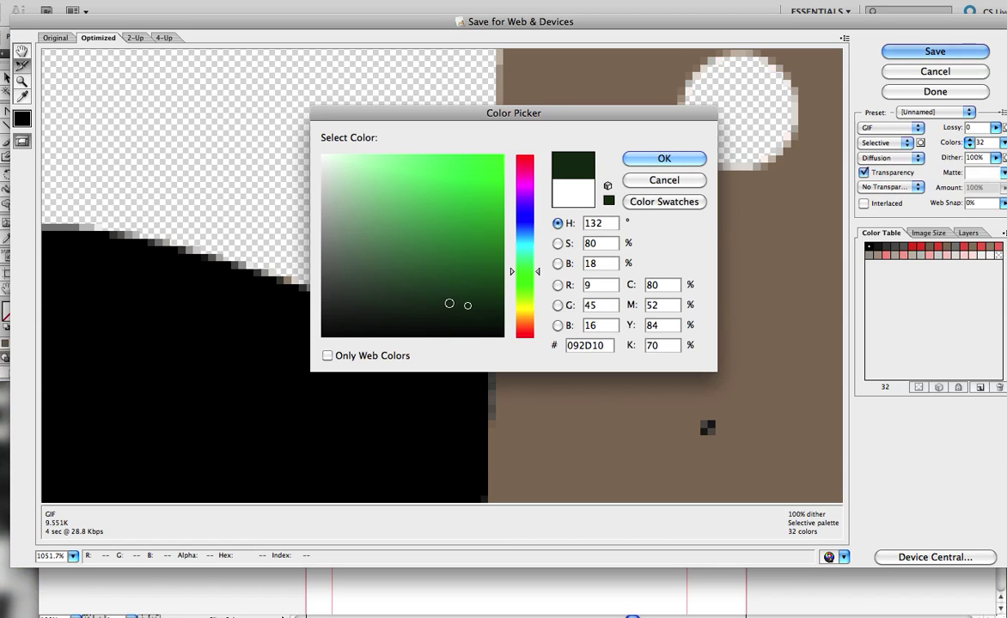
left_click(684, 161)
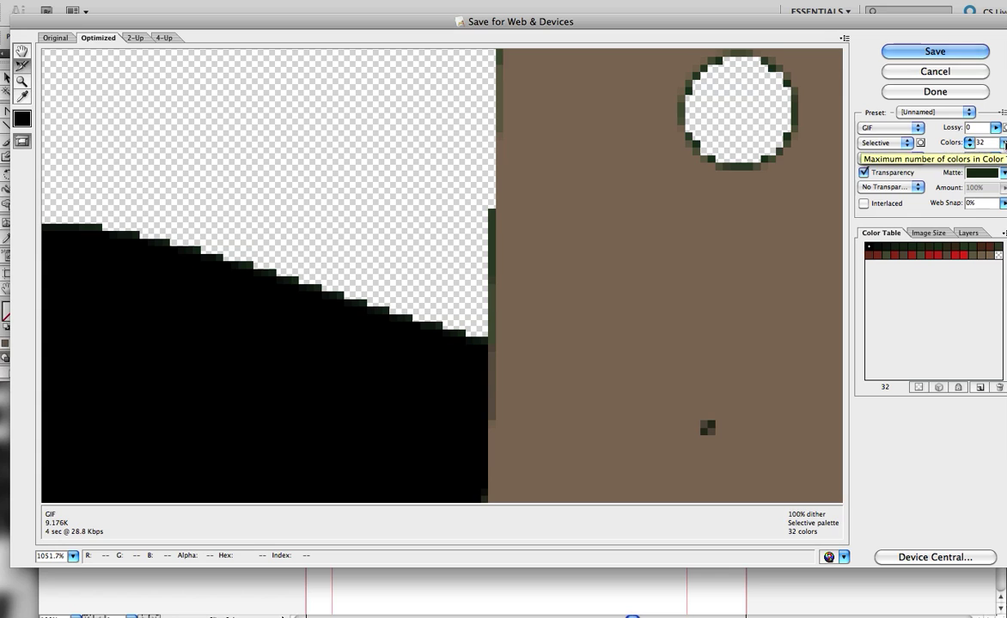
Set the GIF palette to 64 colours, briefly trying 128 before returning to 64
left_click(1003, 142)
left_click(994, 157)
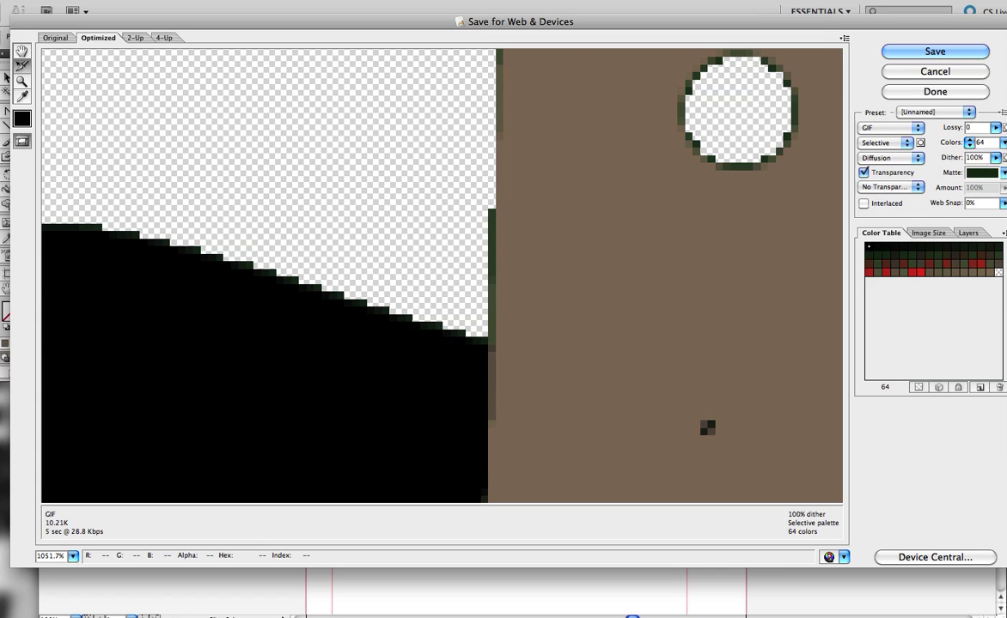
left_click(1003, 143)
left_click(997, 153)
left_click(1003, 145)
left_click(994, 127)
Set the matte to None and view the 612 × 792 Image Size settings with the artboard fitted
left_click(1002, 173)
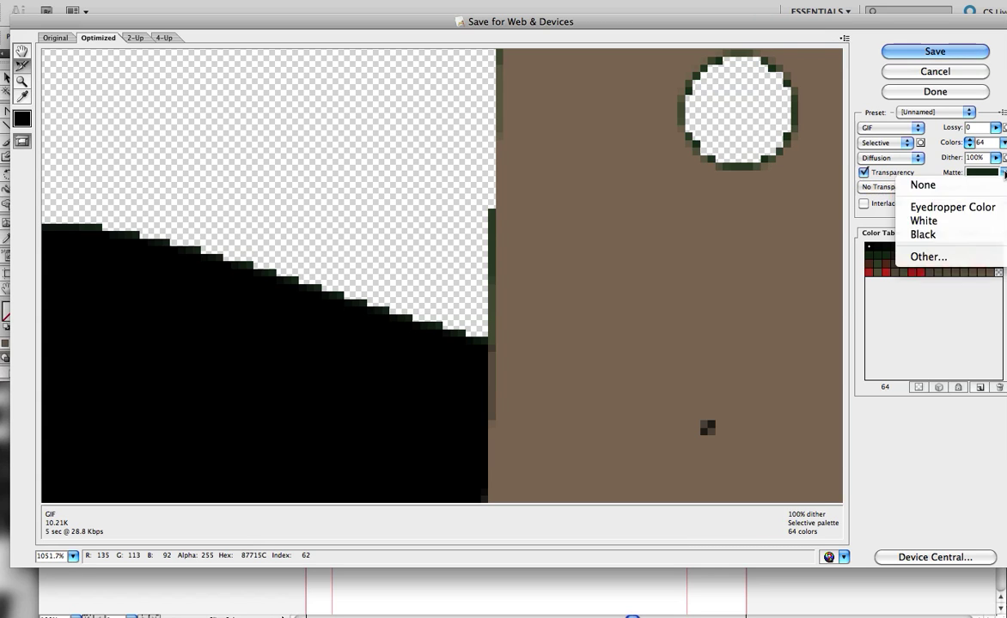
left_click(960, 187)
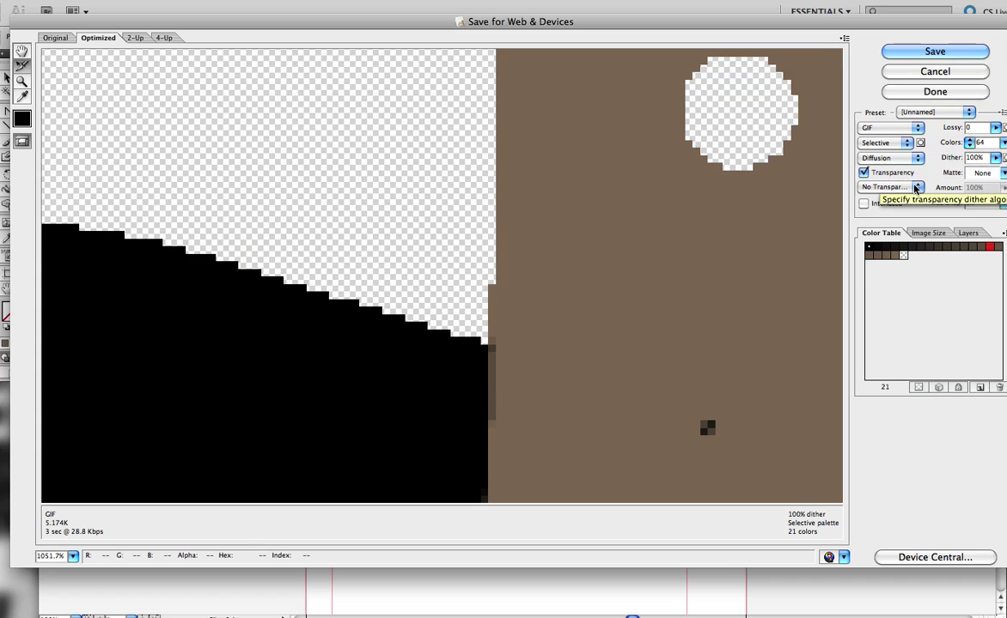
left_click(918, 235)
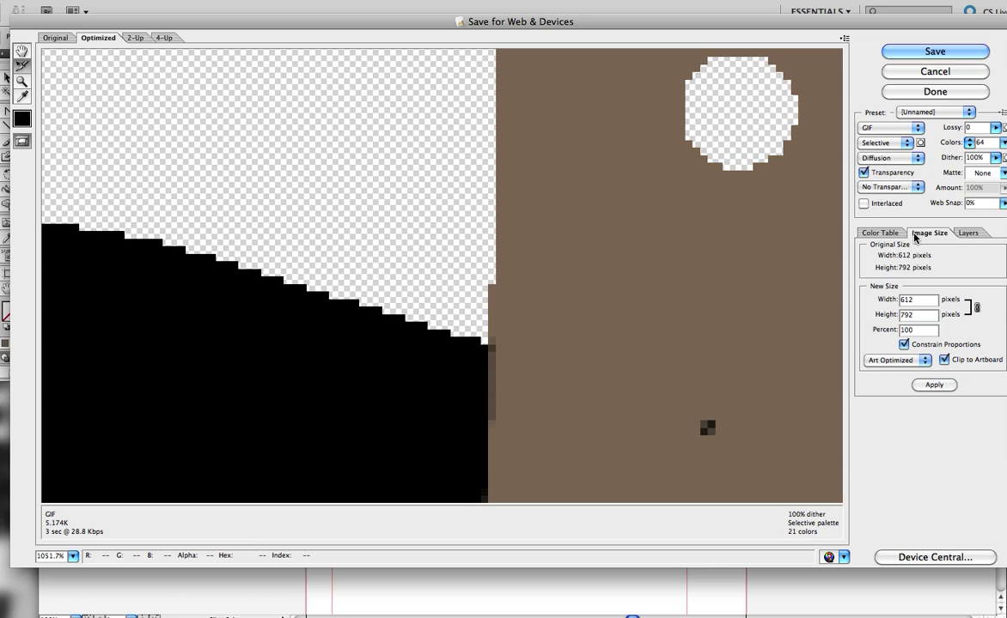
key("super+0")
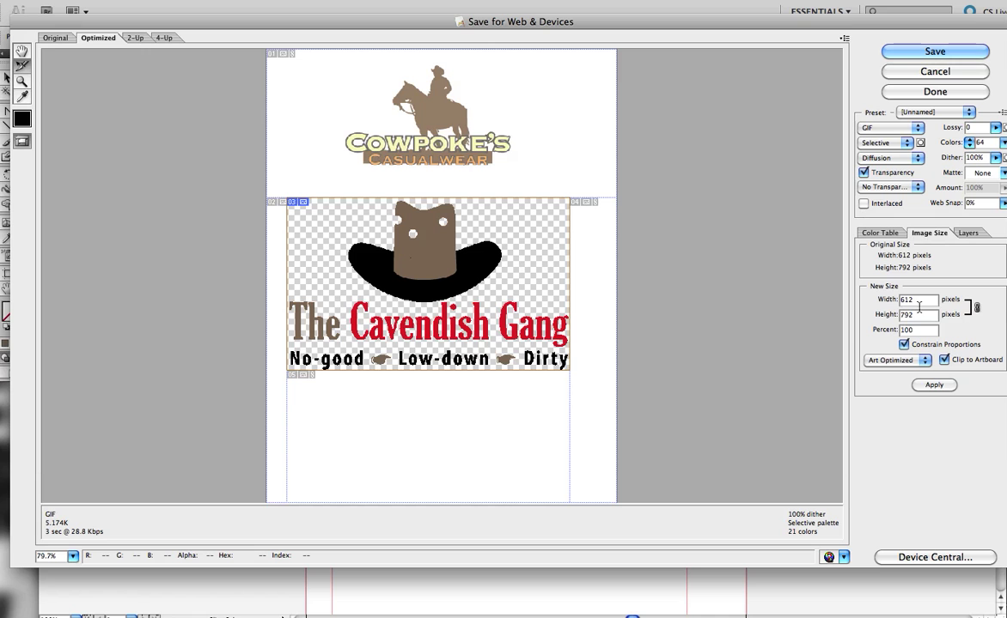
Enter a width of 222 pixels so the height becomes 287 (36.27%)
left_click_drag(916, 300, 883, 306)
type("222")
Apply the 222 × 287 size and zoom the preview in on the Cavendish Gang hat
left_click(937, 386)
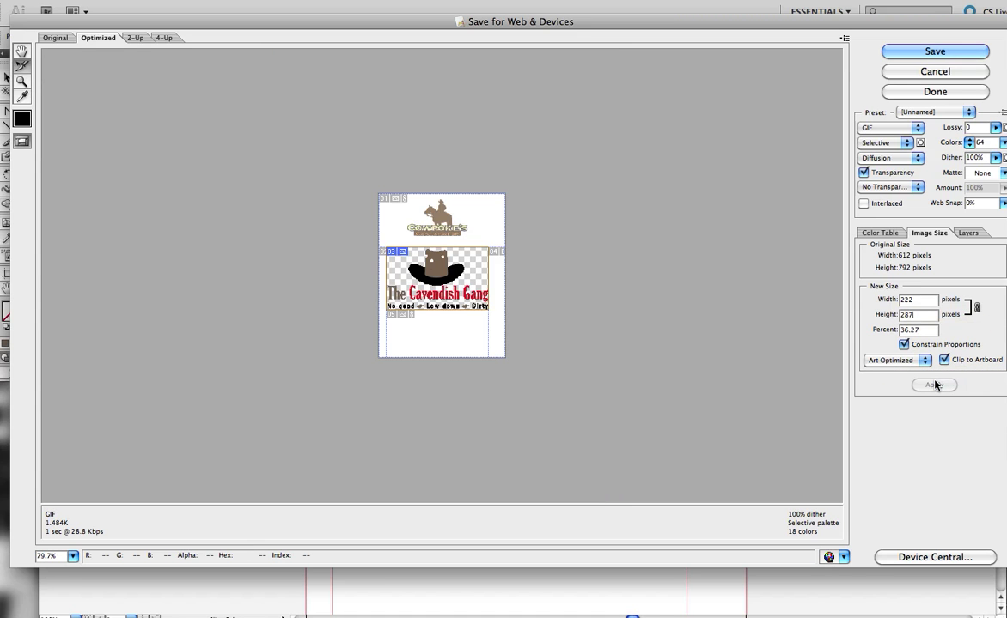
key("super+space")
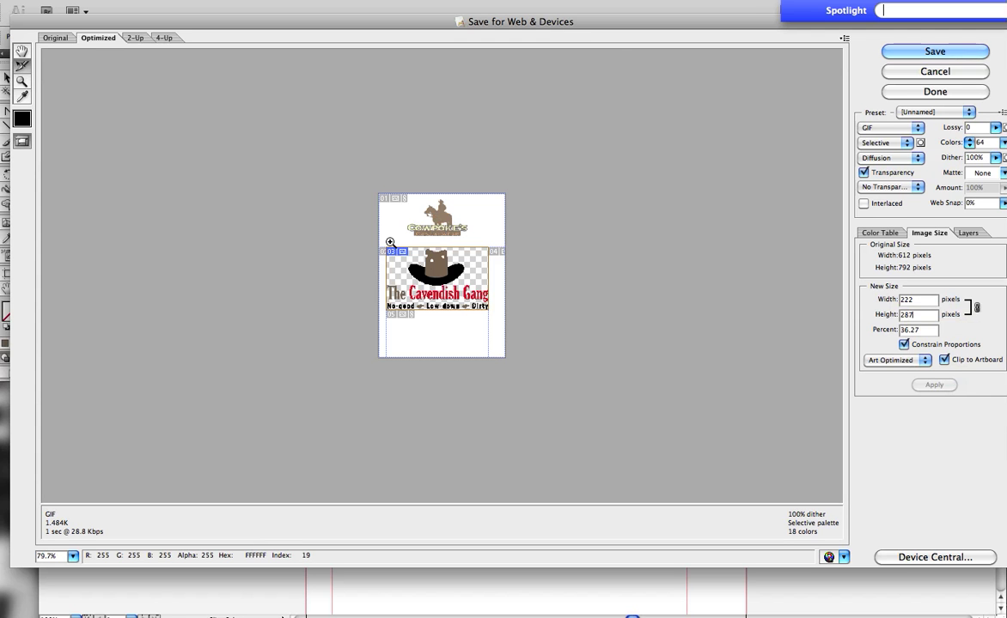
left_click(441, 276)
left_click(440, 276)
left_click(441, 276)
left_click(441, 276)
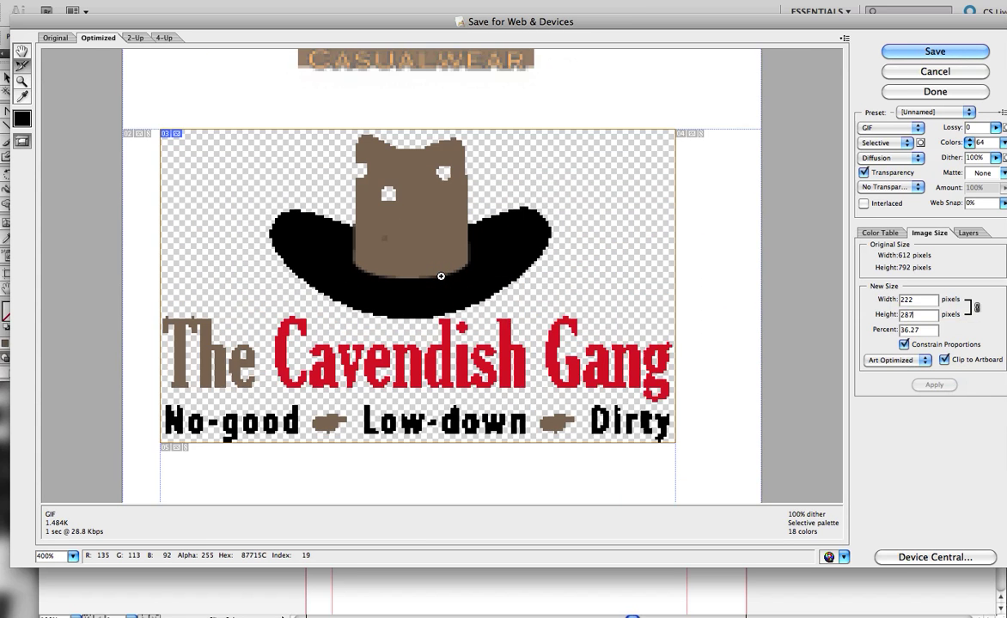
left_click(442, 278)
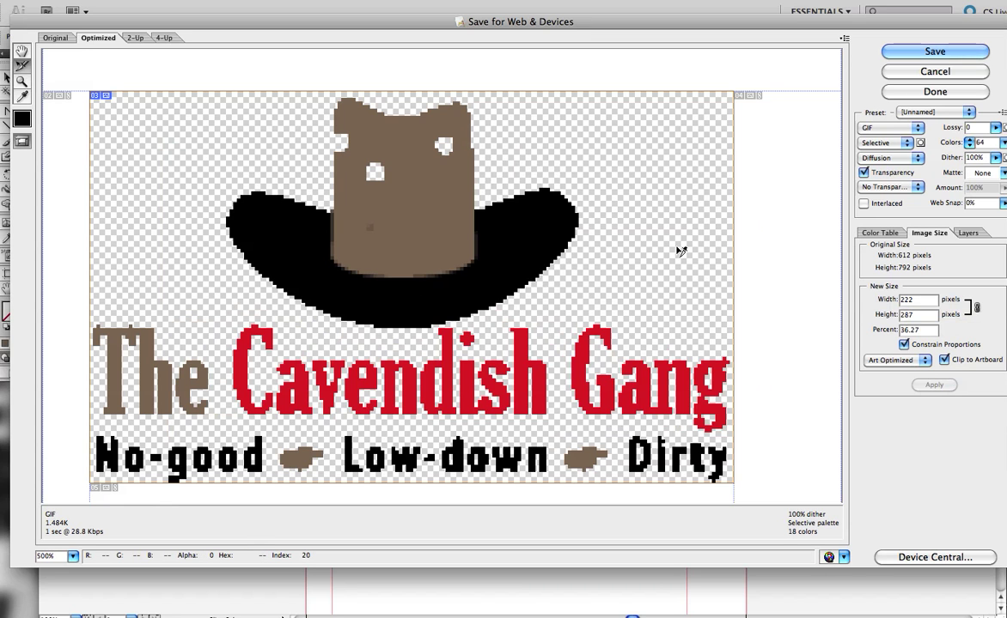
Set the GIF's matte to custom dark green 083A12, giving 63 colours
left_click(1002, 173)
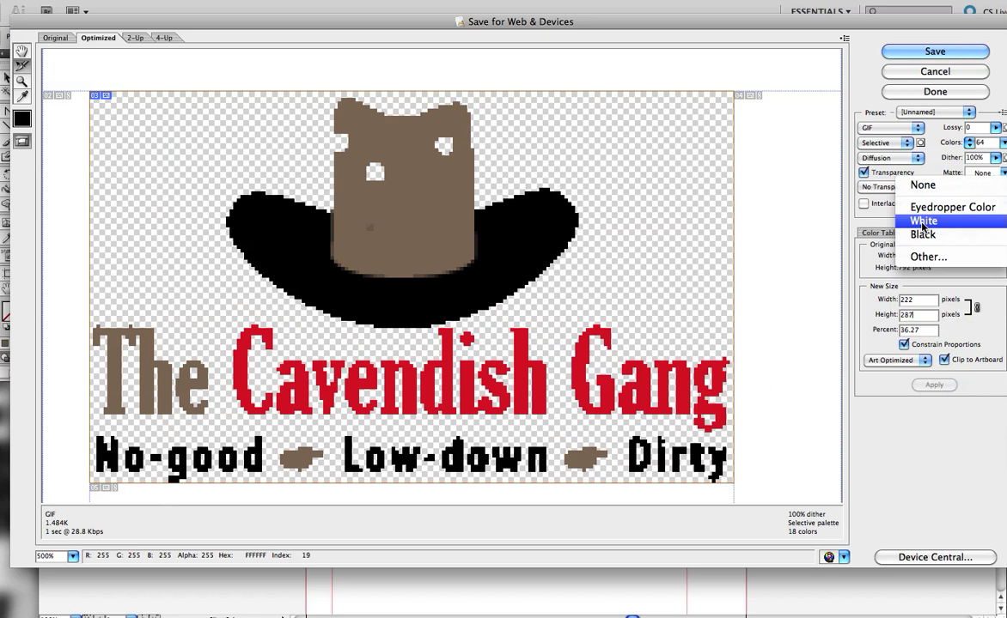
left_click(928, 256)
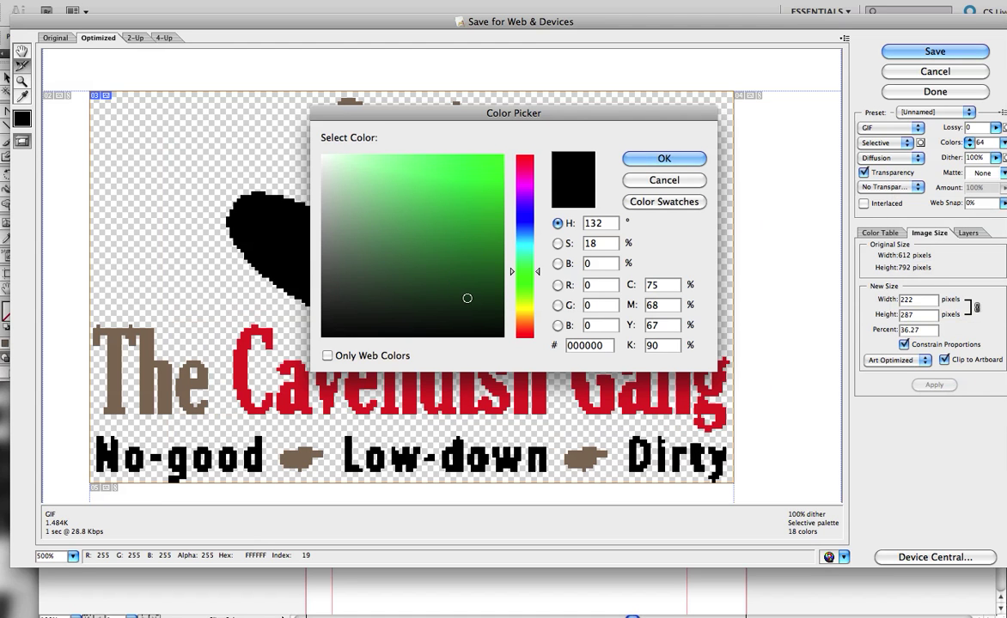
left_click(479, 296)
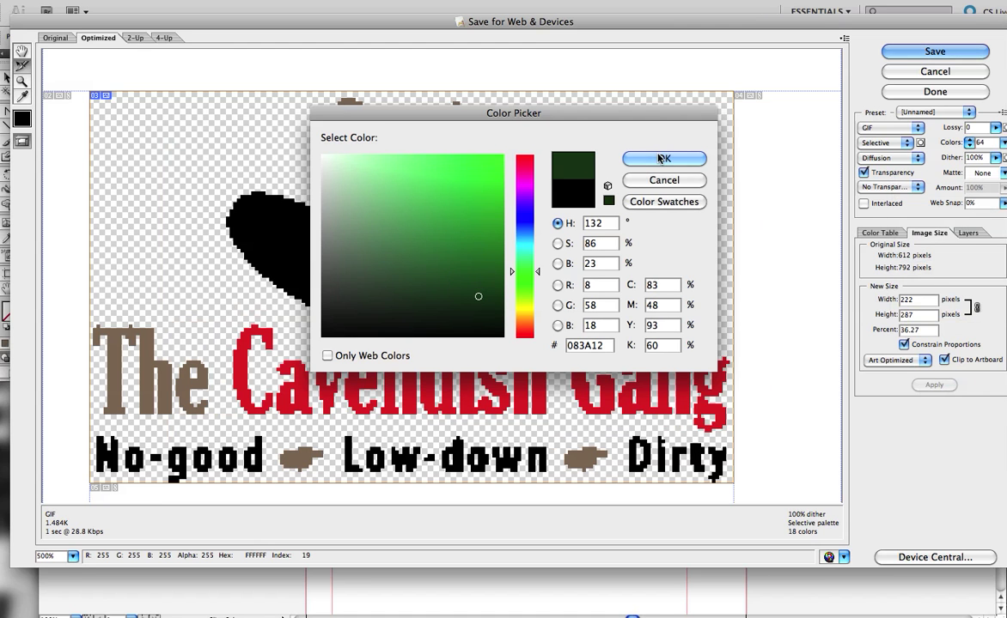
left_click(662, 158)
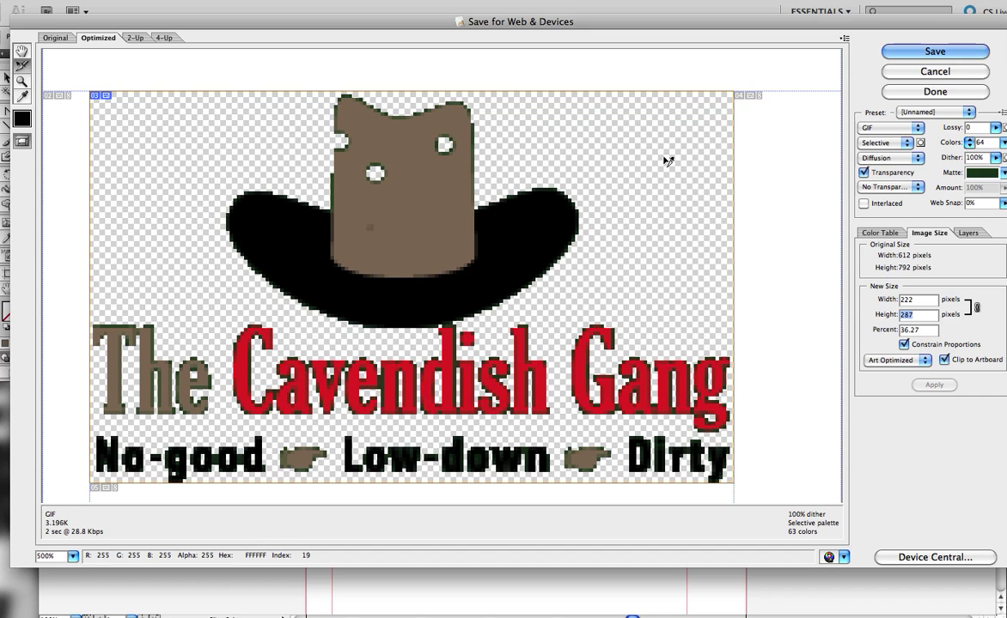